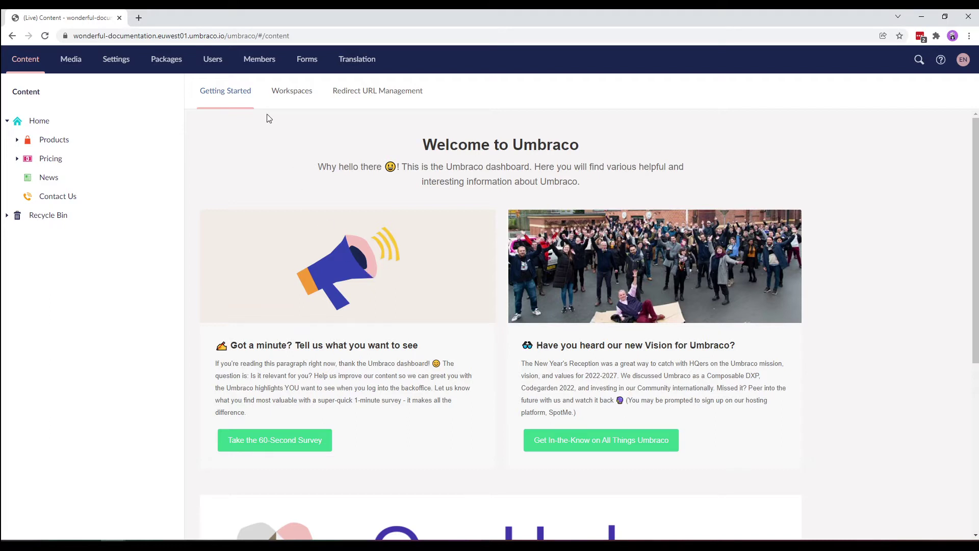
- In Users, review the Status, Groups and Order by filters and switch between table and card layouts
click(208, 71)
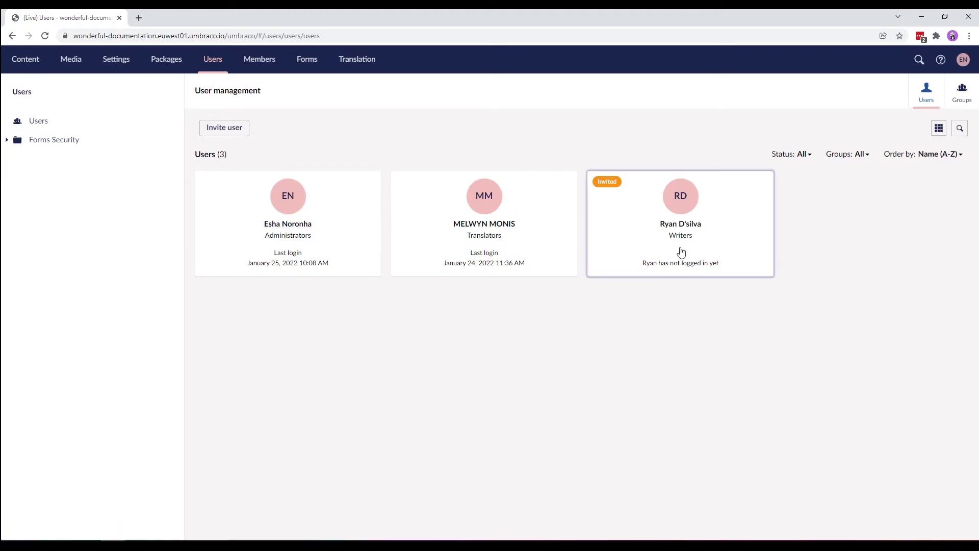
click(802, 153)
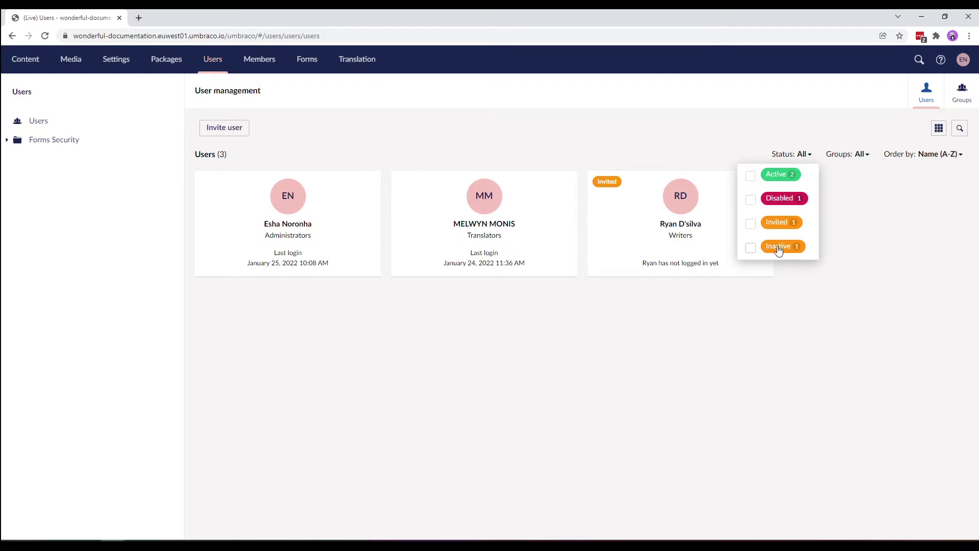
click(855, 160)
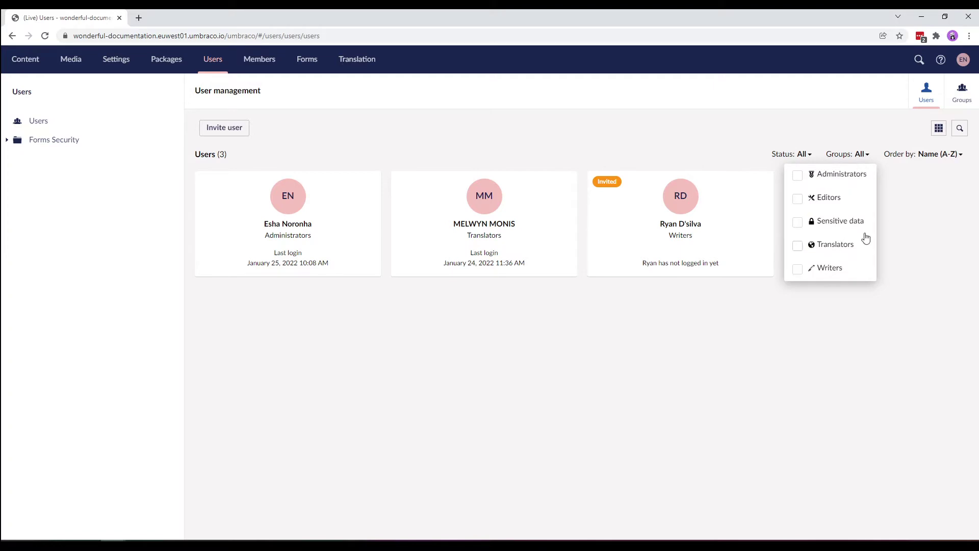
click(931, 155)
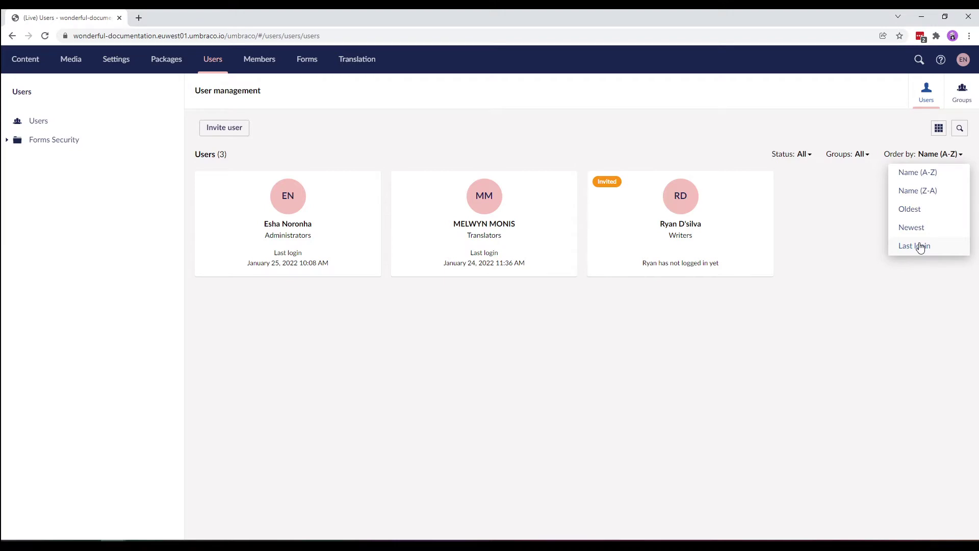
click(891, 139)
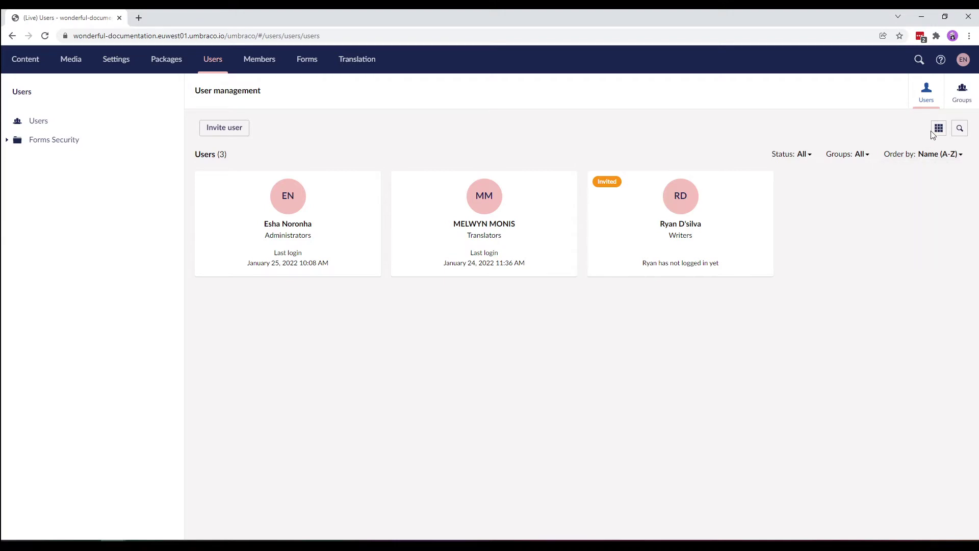
click(933, 133)
click(940, 172)
click(938, 128)
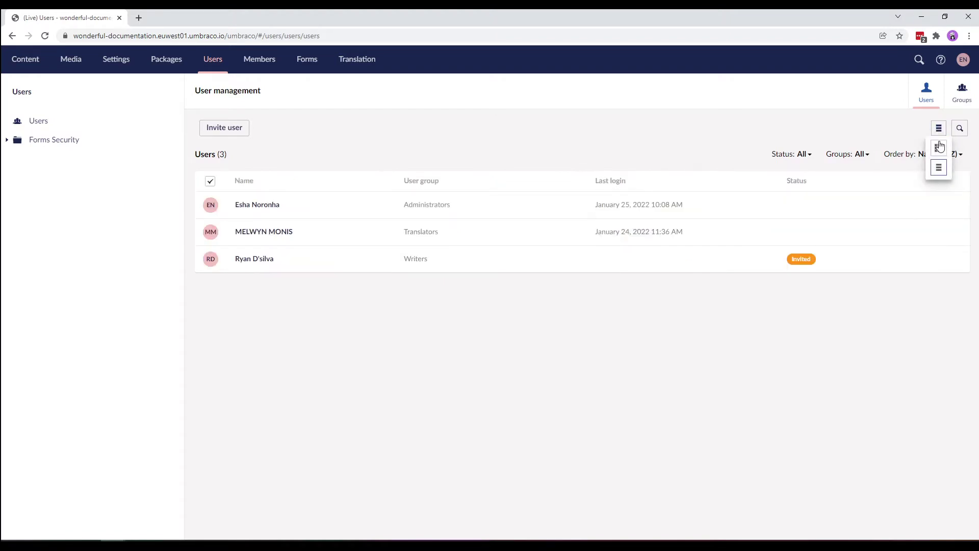
click(940, 147)
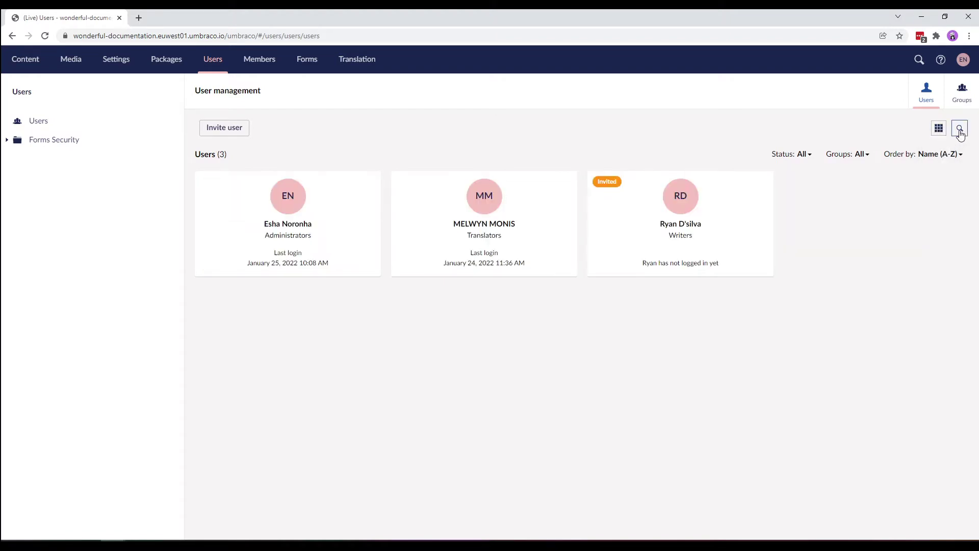
- Search the users for a name, then clear the search to list all three users
click(960, 131)
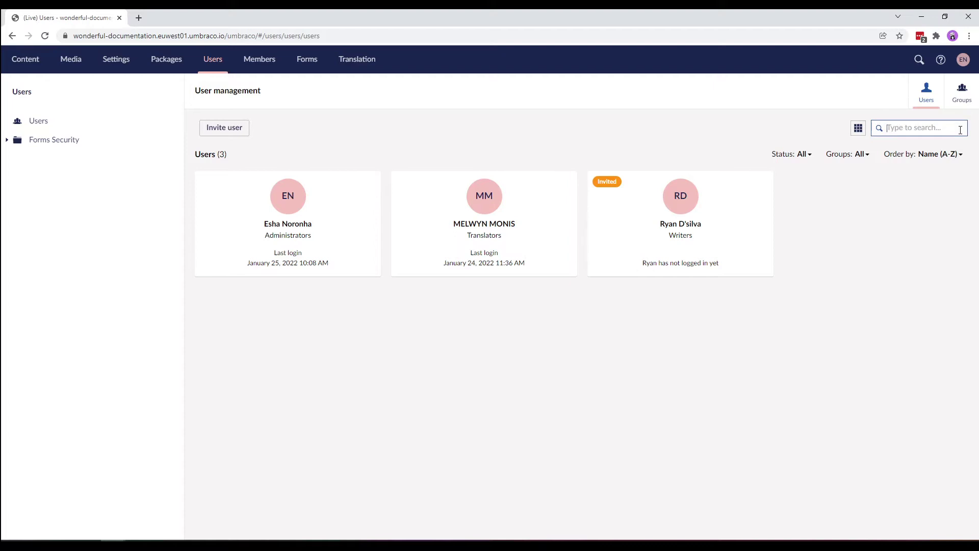
text(ryan)
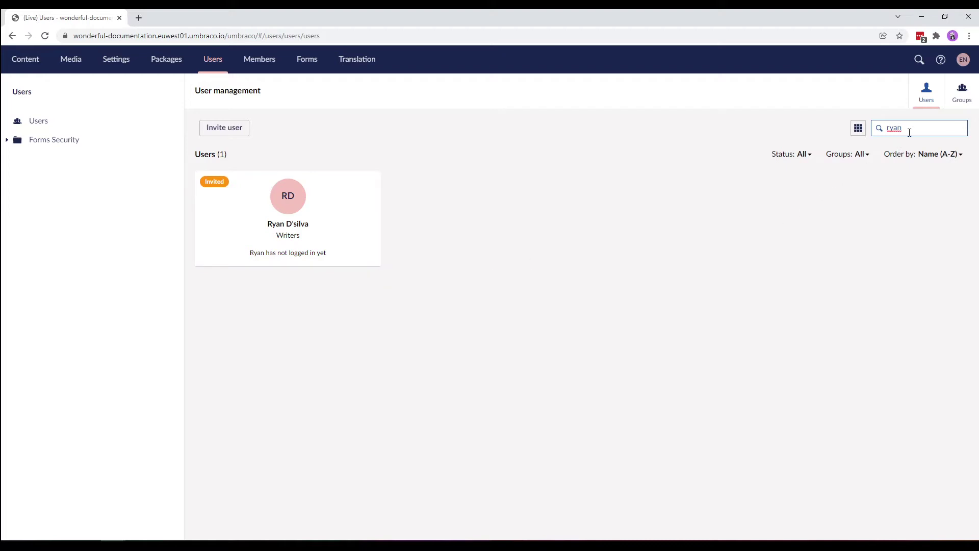
double_click(875, 128)
key(BackSpace)
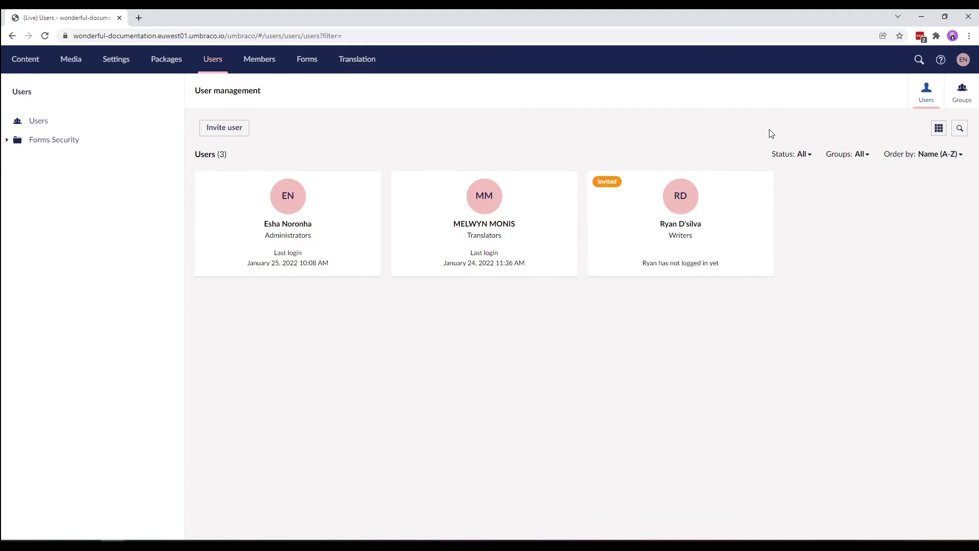
- Start a user invitation with the new user's full name, pasted e-mail address and the Editors group
click(235, 129)
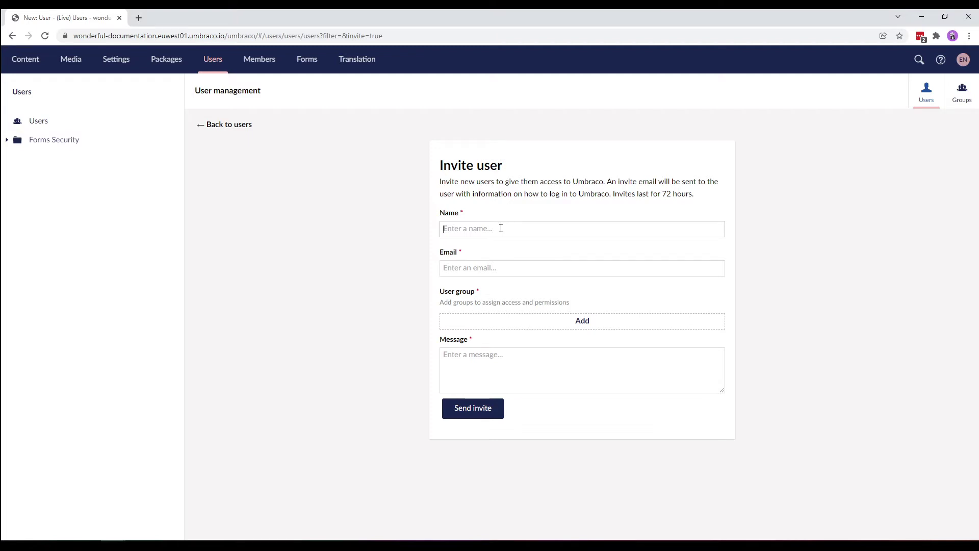
click(479, 272)
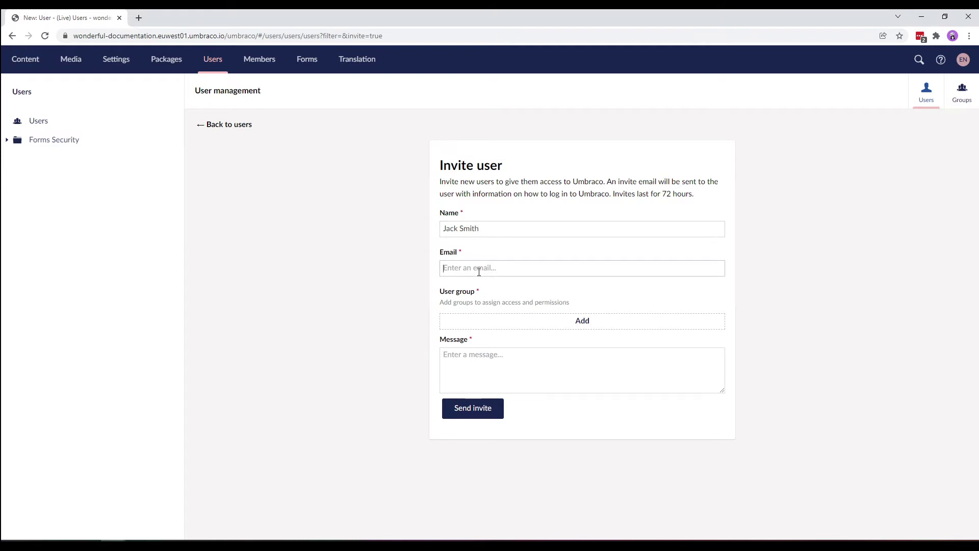
key(ctrl+v)
click(577, 317)
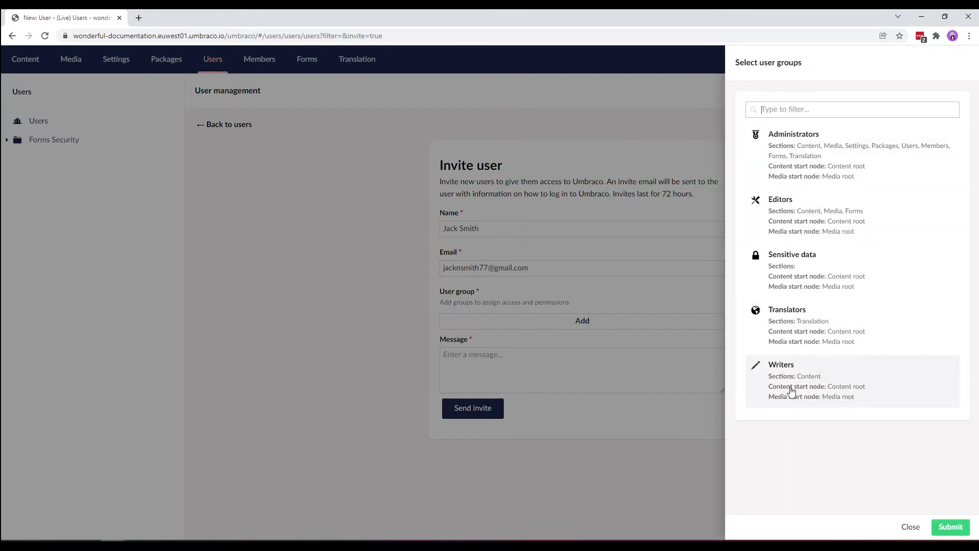
click(805, 221)
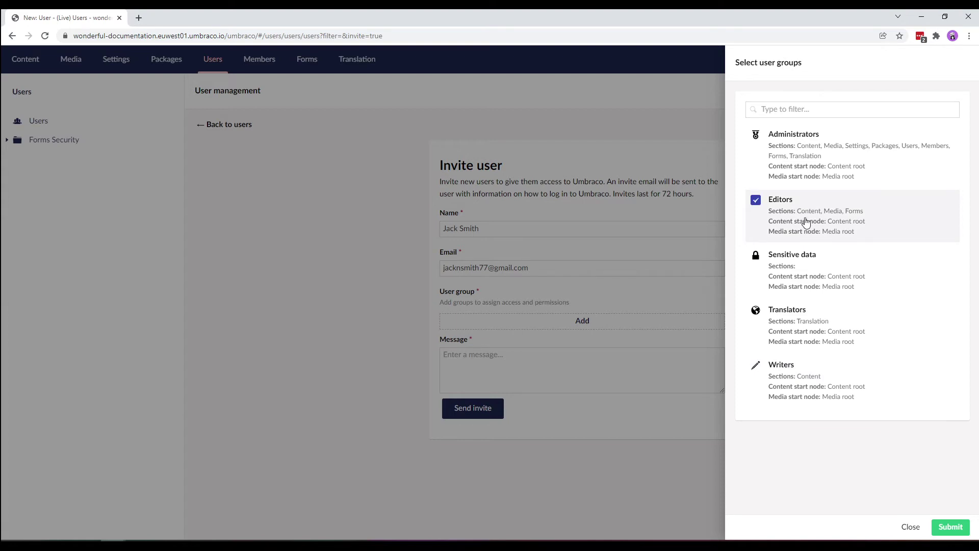
click(938, 528)
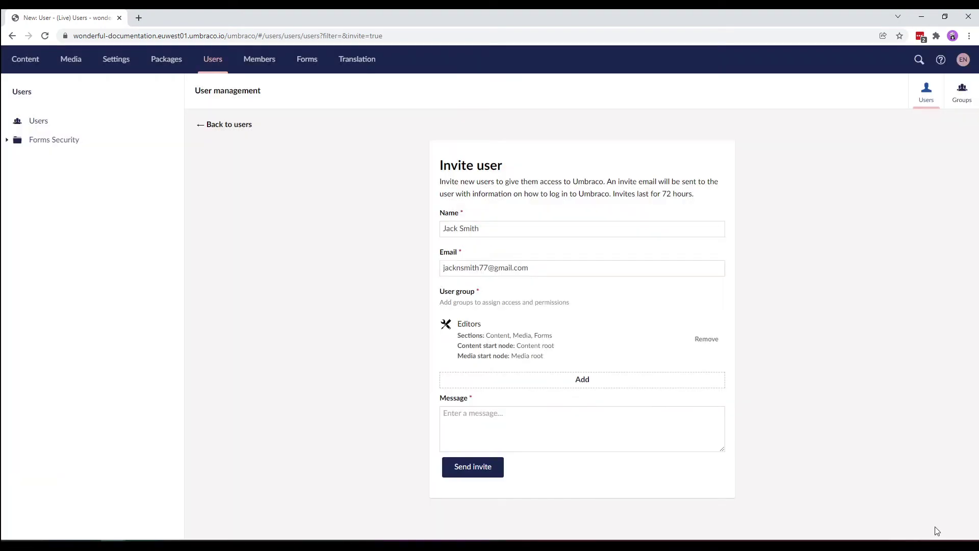
- Write an invitation message greeting the invitee and asking 'Will you join me on my project?'
click(560, 421)
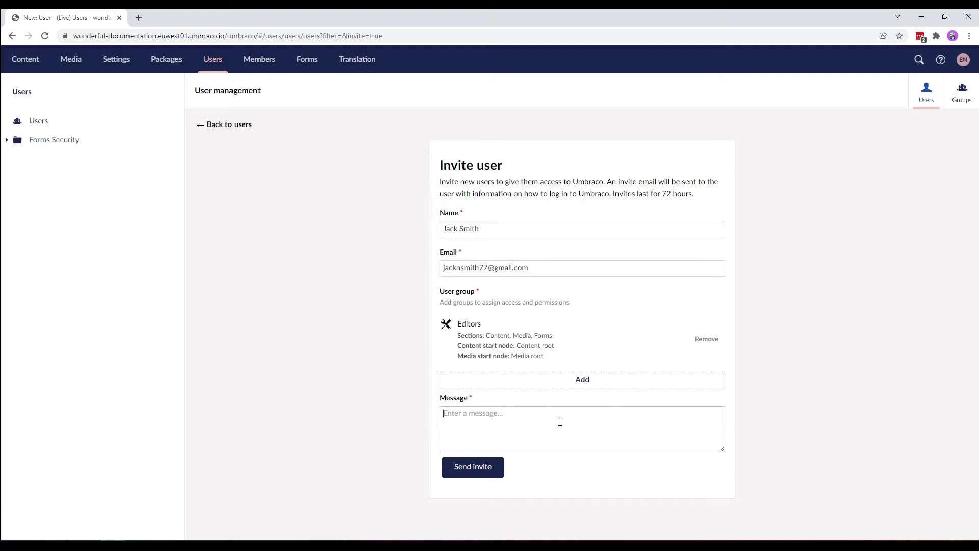
text(Hey Jack,)
key(Return)
key(Return)
text(Will you join me)
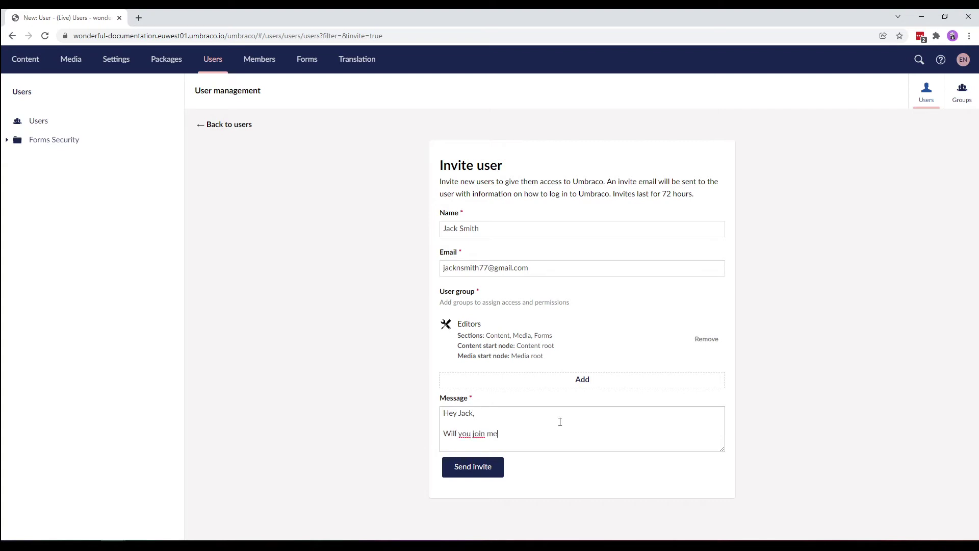
text( on my project?)
- Send the invitation to the new Editors user
click(486, 479)
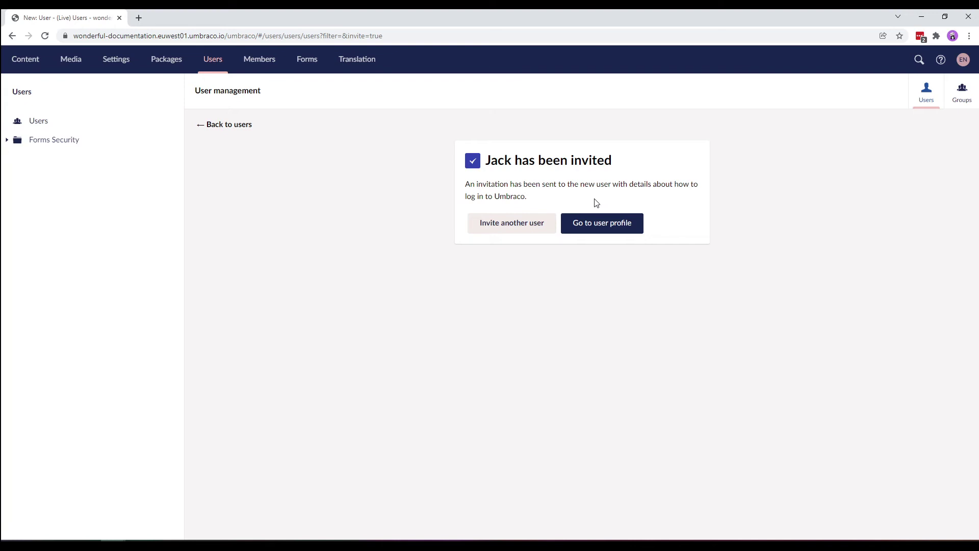
- Open the invited user's profile from the users list, keeping the language as English (United States)
click(243, 132)
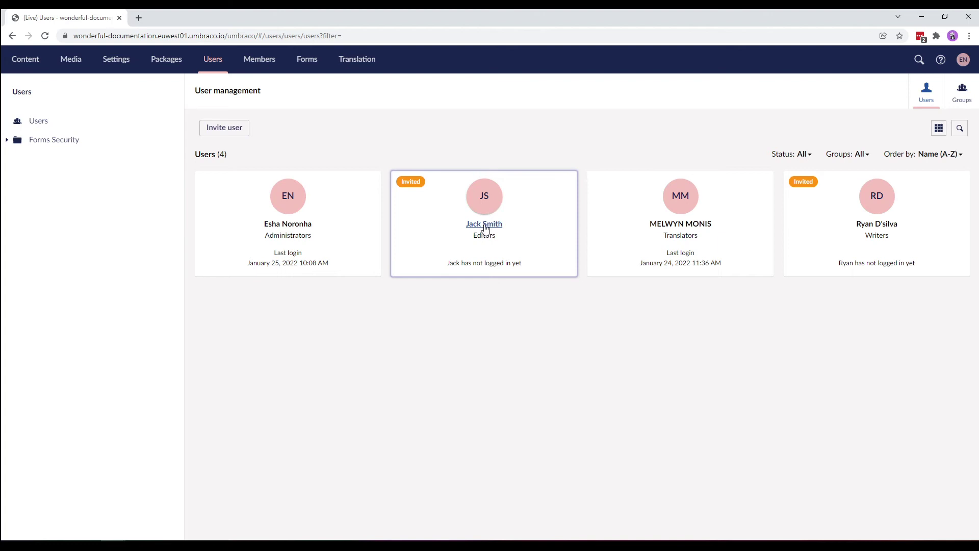
click(484, 225)
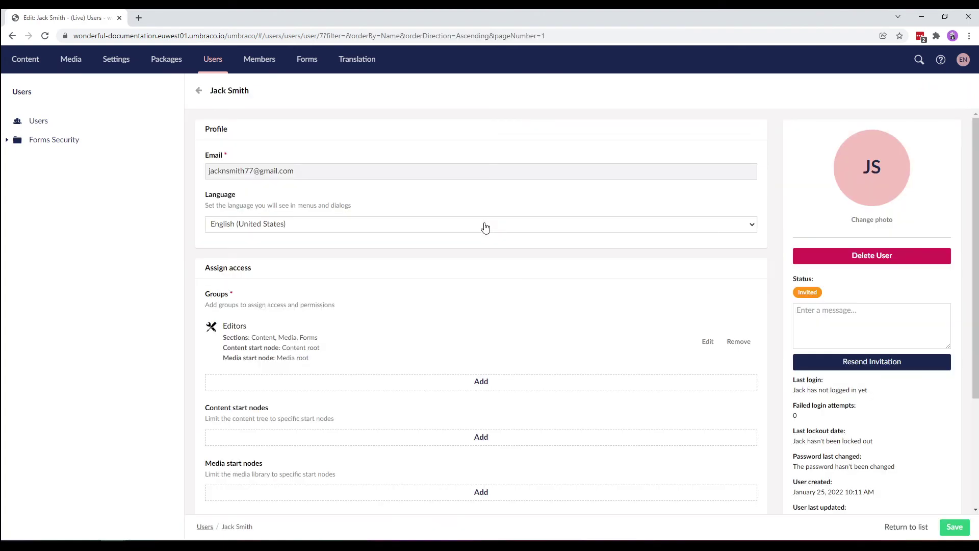
click(257, 225)
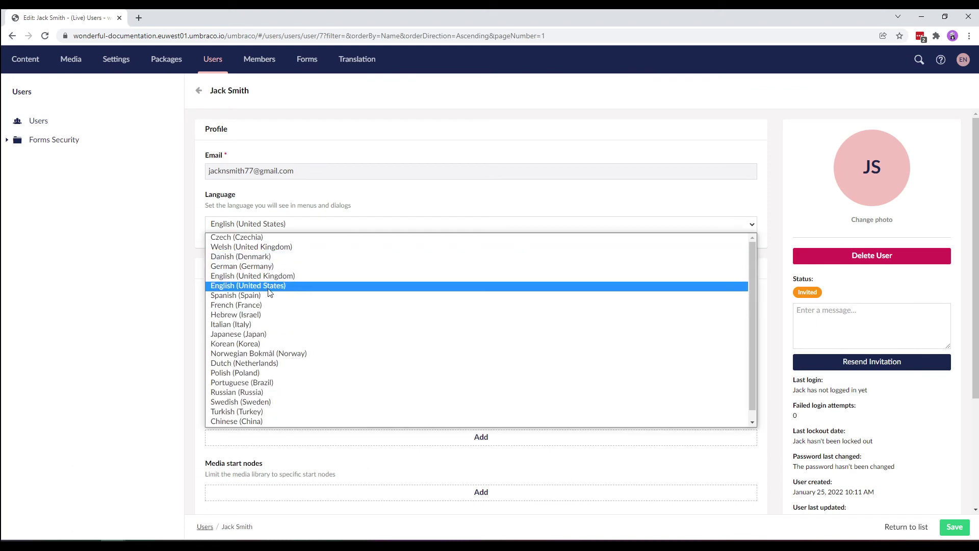
click(373, 209)
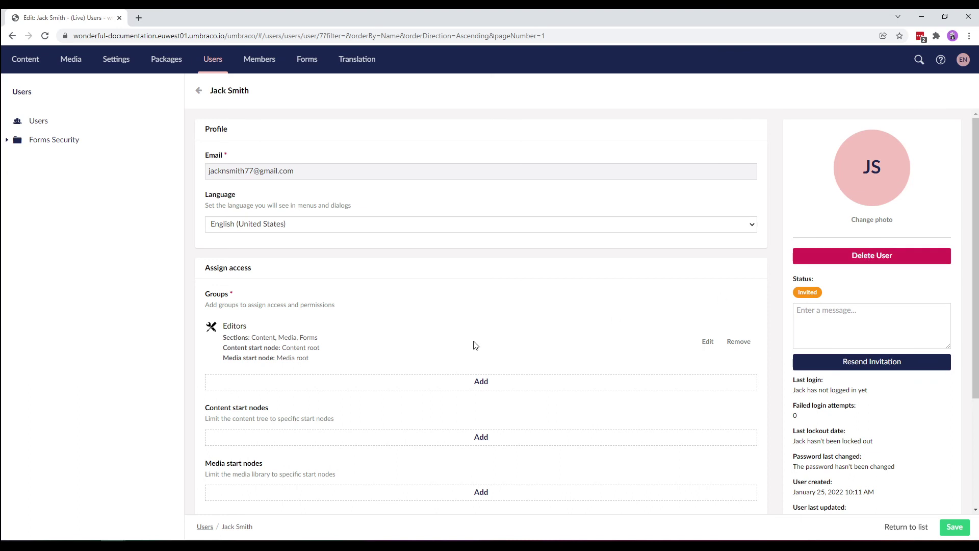
scroll(475, 345, down, 1)
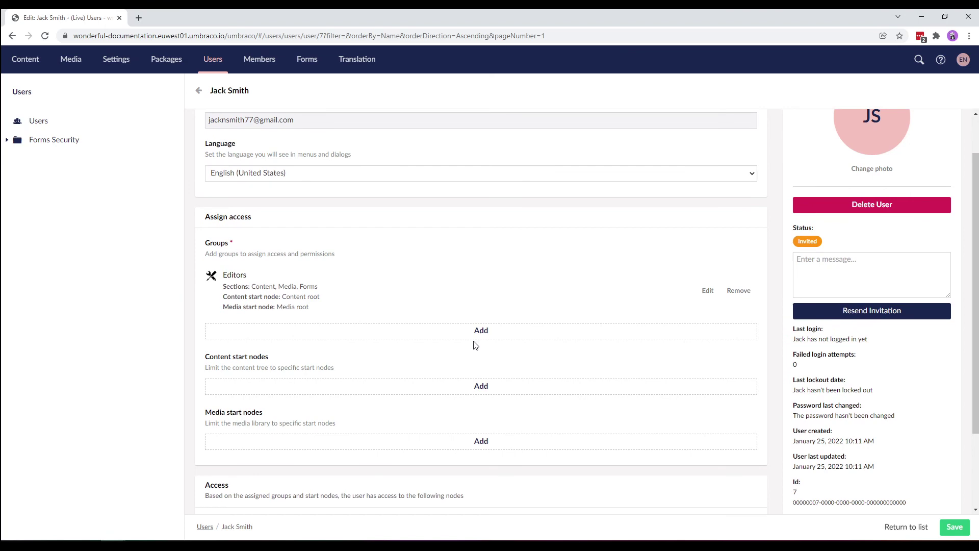
- Leave the user groups unchanged and set the content start node to Home > Products
click(491, 331)
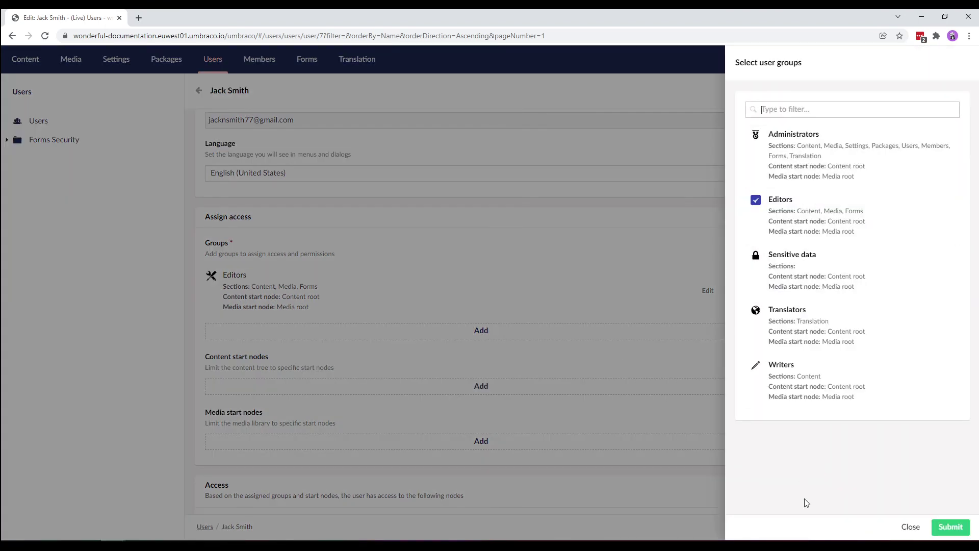
click(910, 527)
click(458, 387)
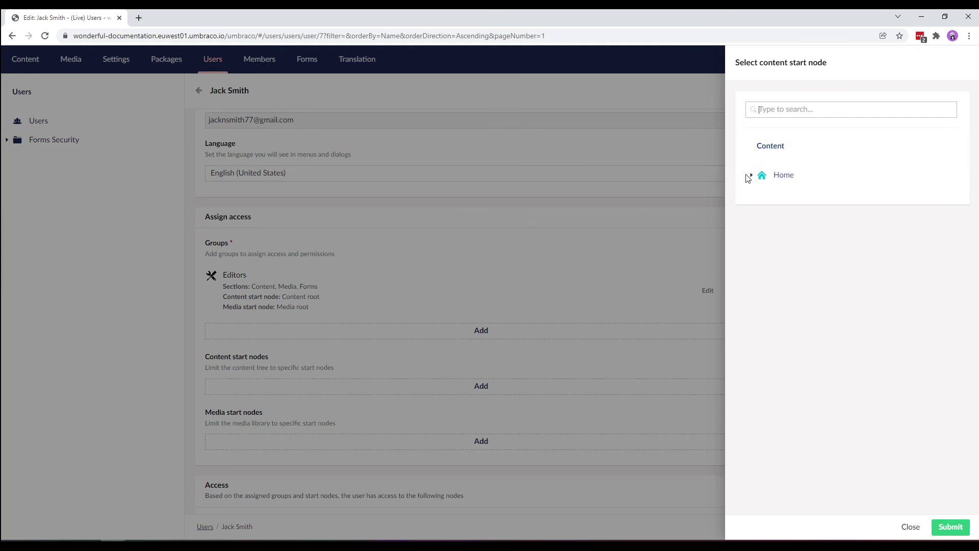
click(750, 177)
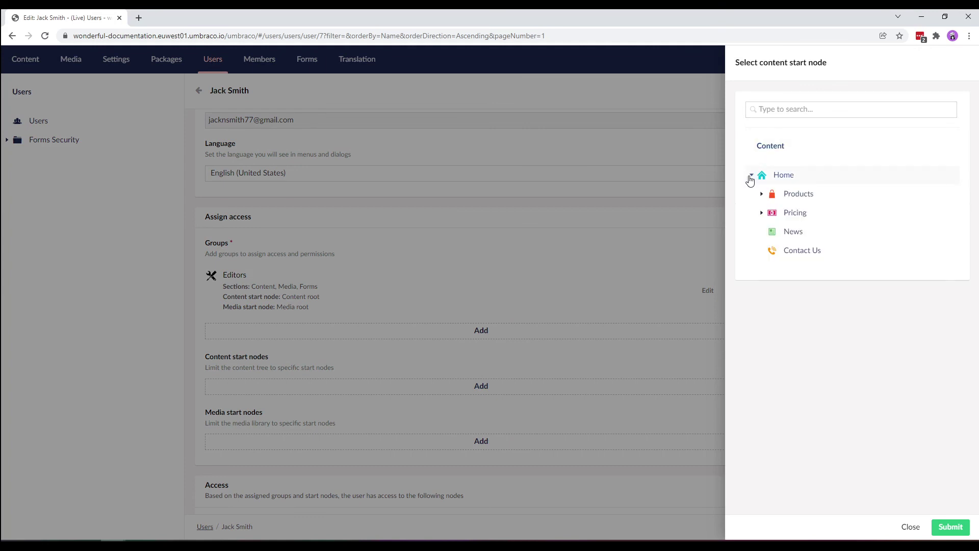
click(801, 194)
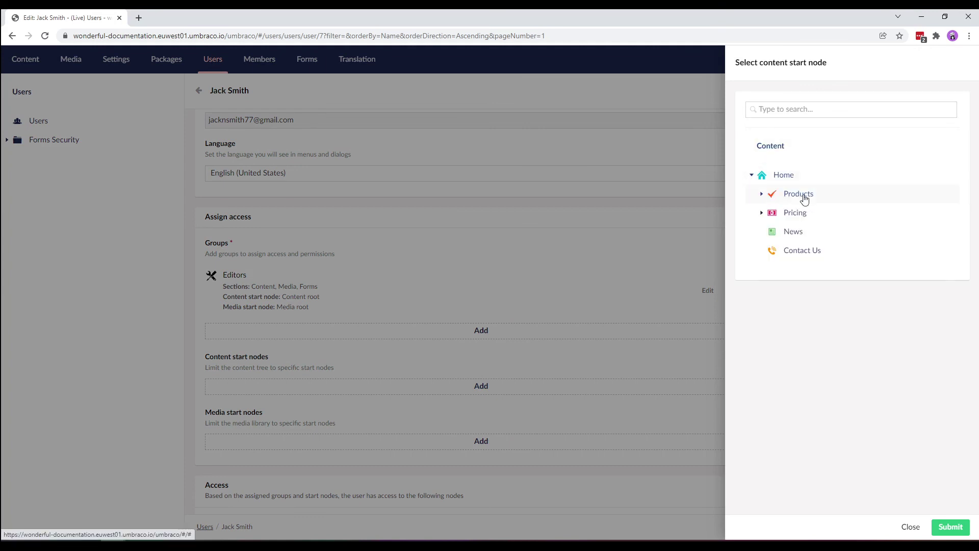
click(942, 521)
- Set the user's media start node to the Media root
scroll(535, 405, down, 2)
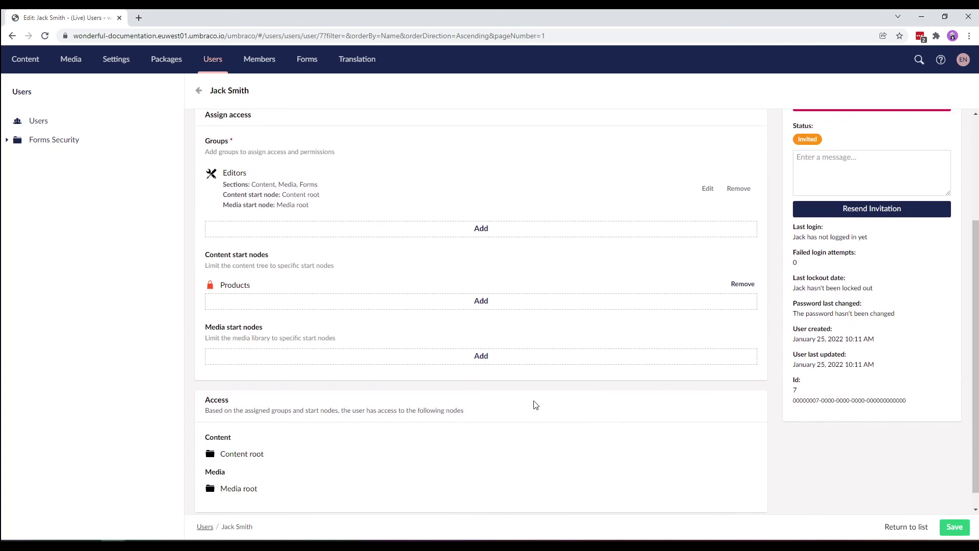
click(465, 360)
click(782, 153)
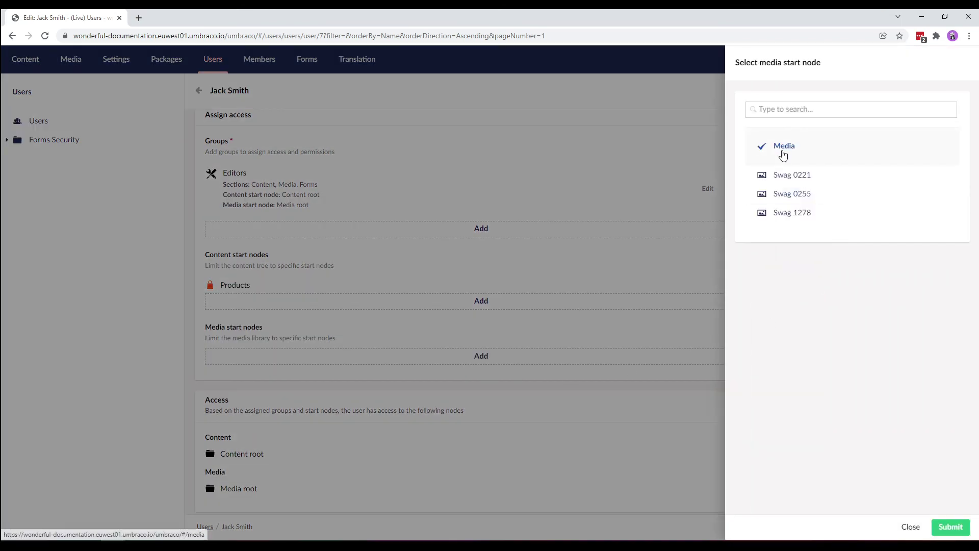
click(961, 530)
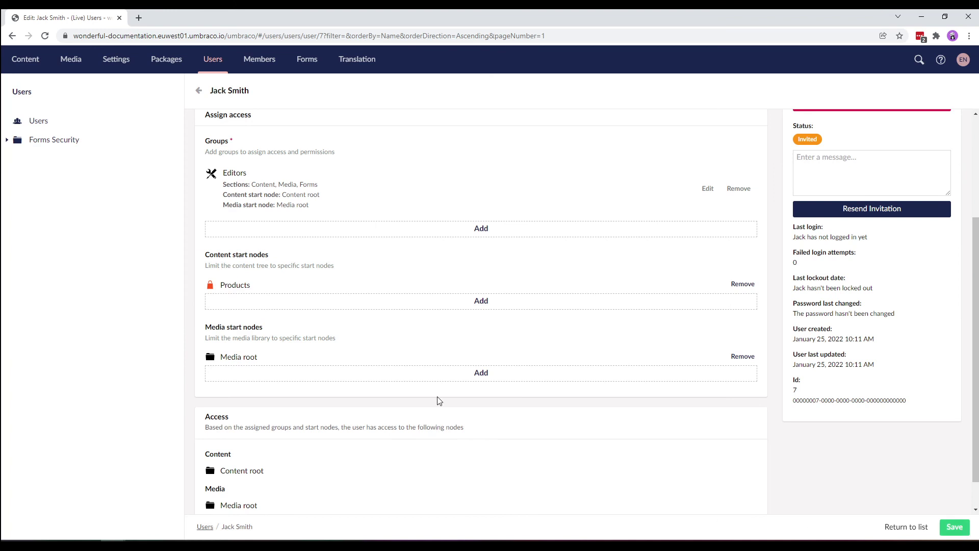
scroll(438, 400, down, 1)
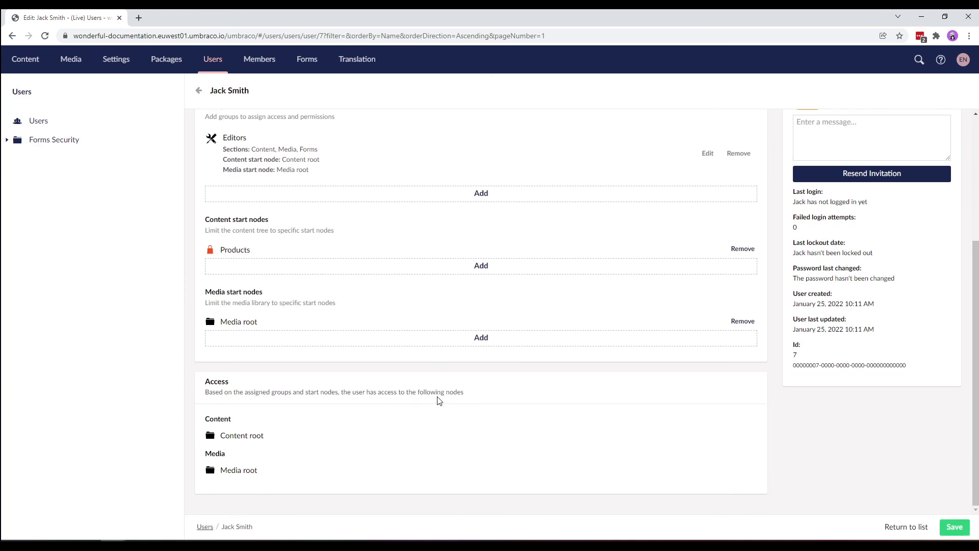
- Save the user's start node settings and return to User management
click(954, 527)
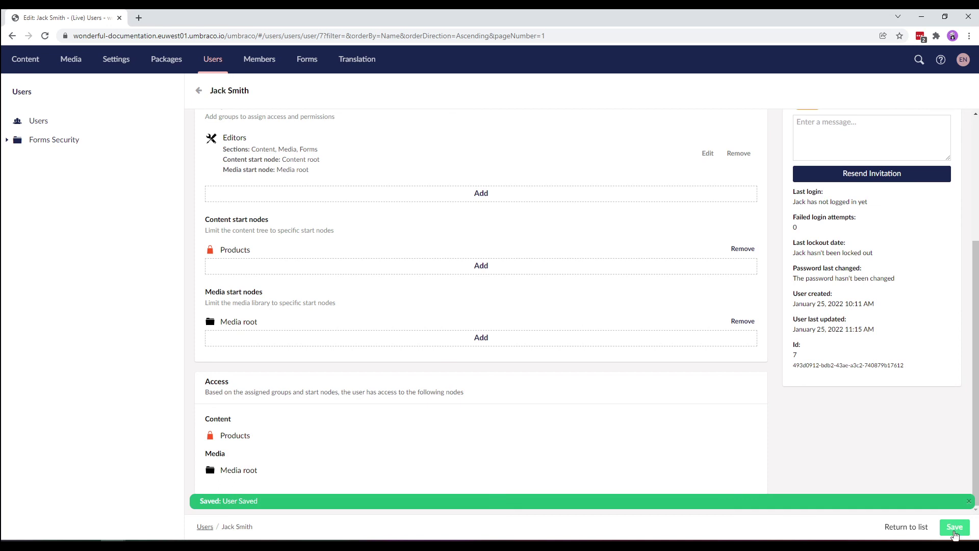
click(199, 91)
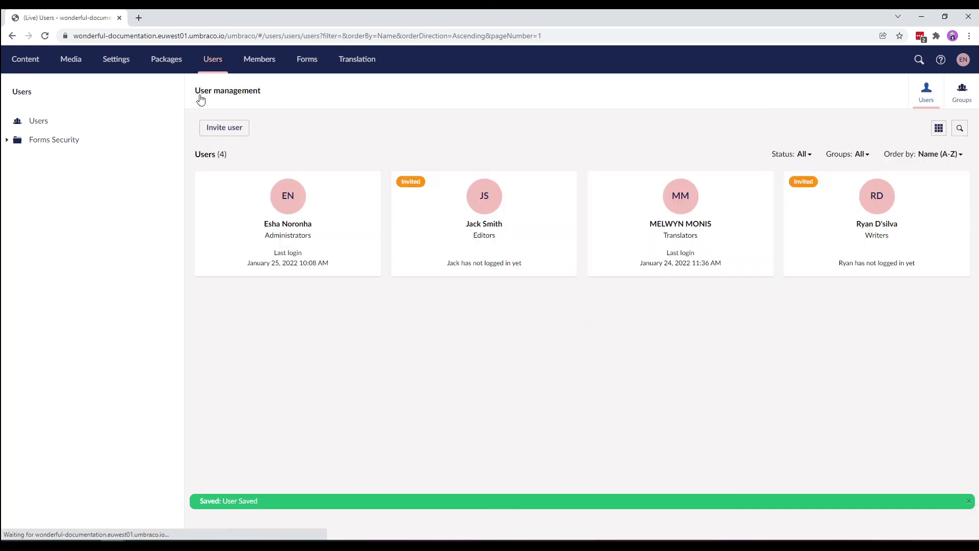